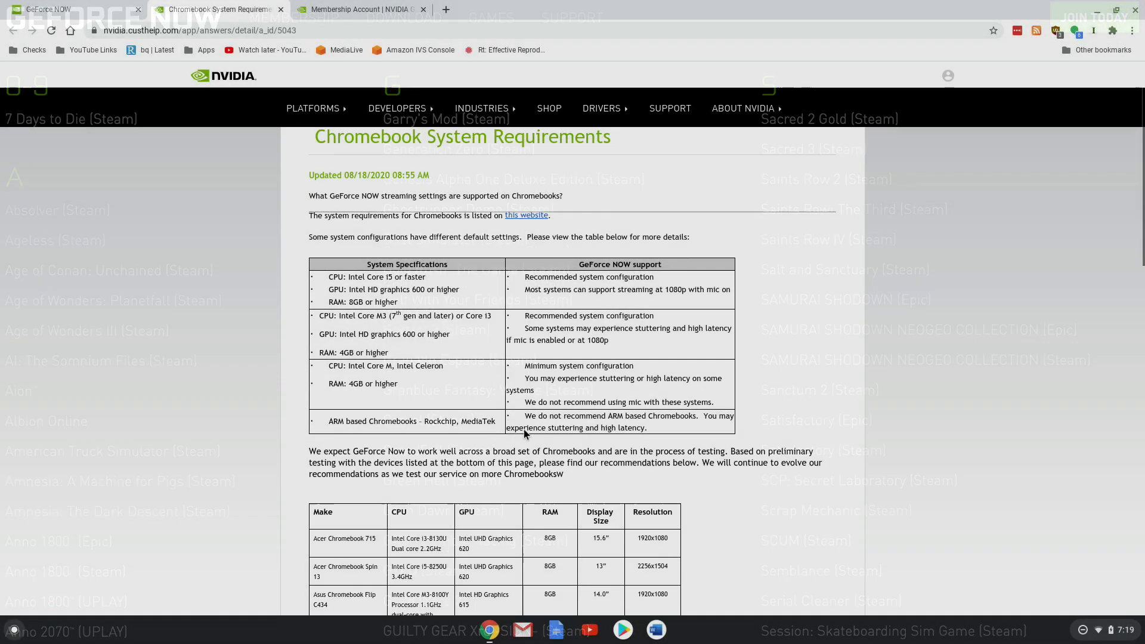
# Step: Scroll through the tested-Chromebooks table in the 'Chromebook System Requirements' support article
pyautogui.scroll(-5, 524, 433)
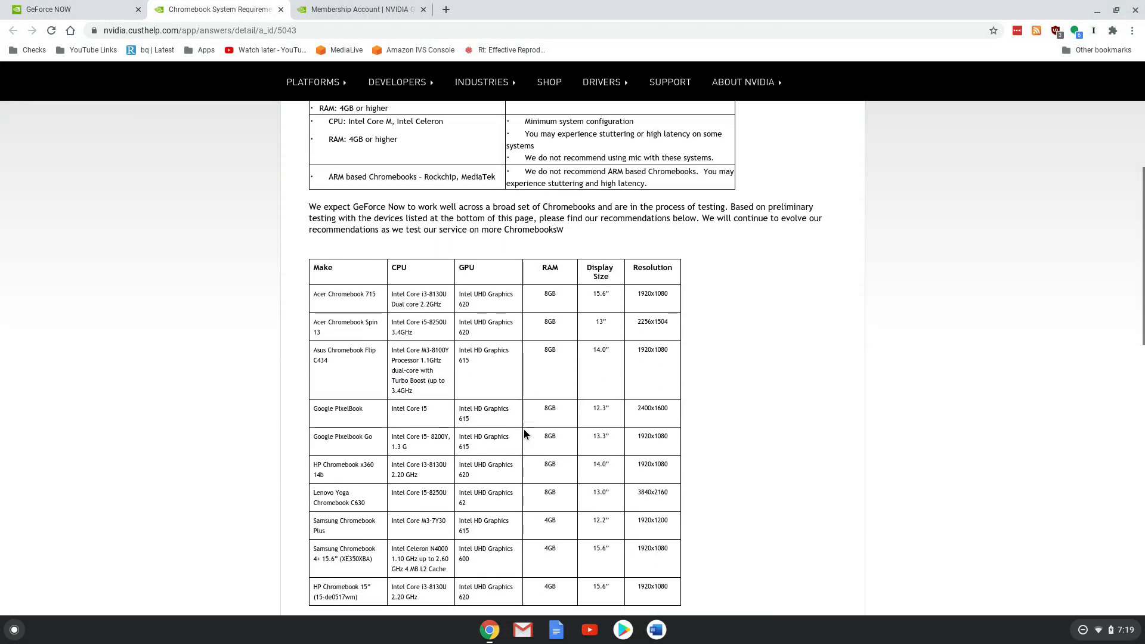
pyautogui.scroll(-2, 524, 433)
pyautogui.scroll(6, 524, 433)
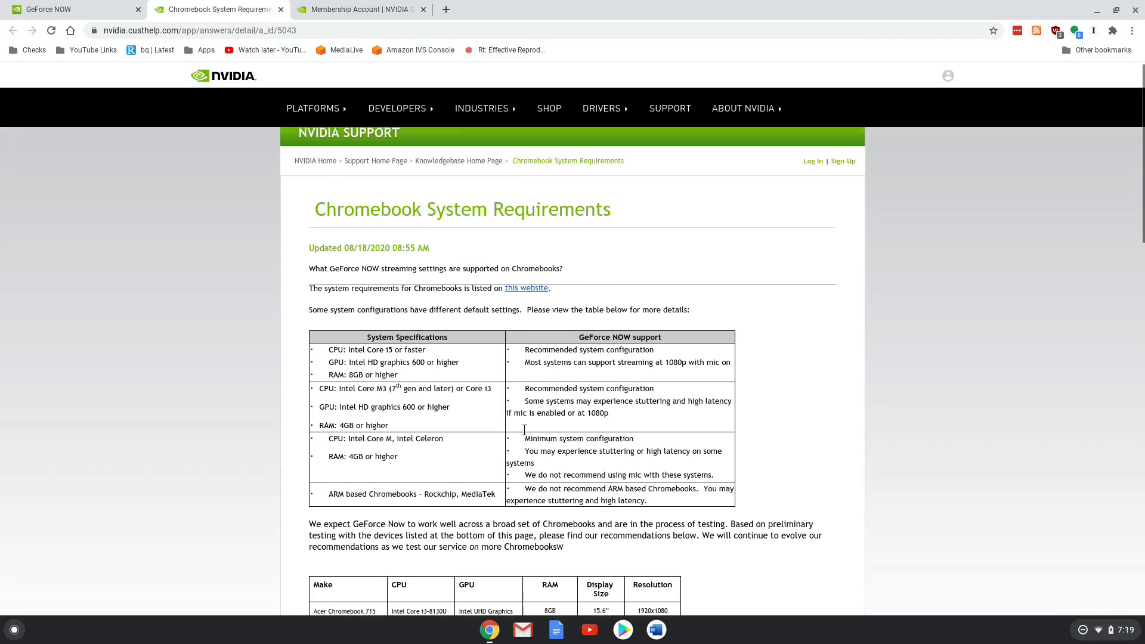
pyautogui.scroll(-6, 524, 429)
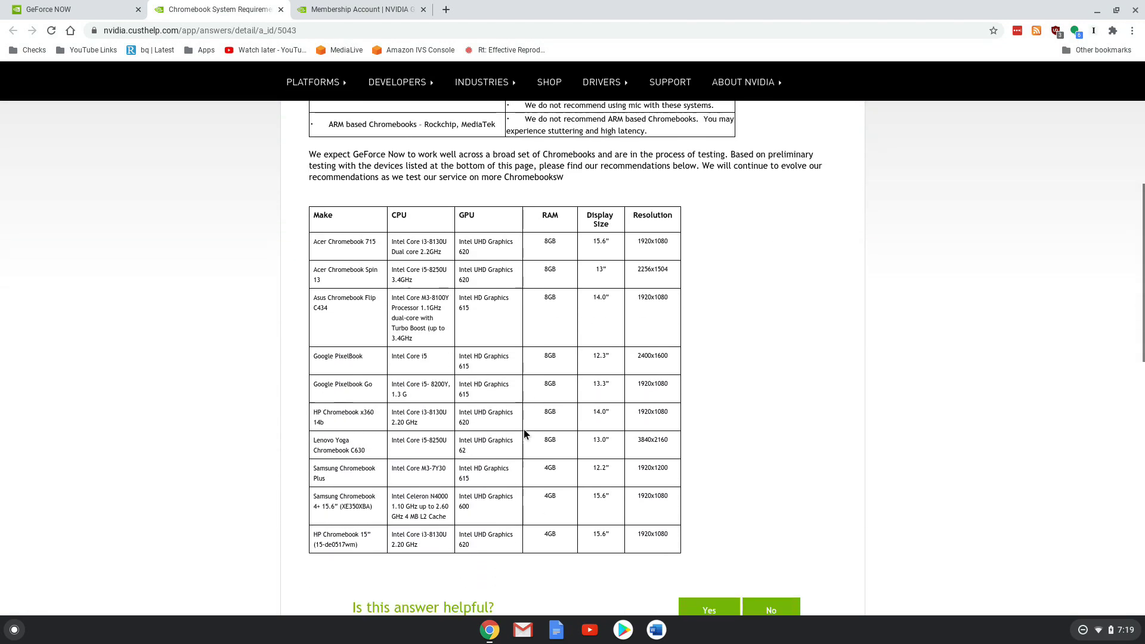
pyautogui.scroll(-1, 524, 433)
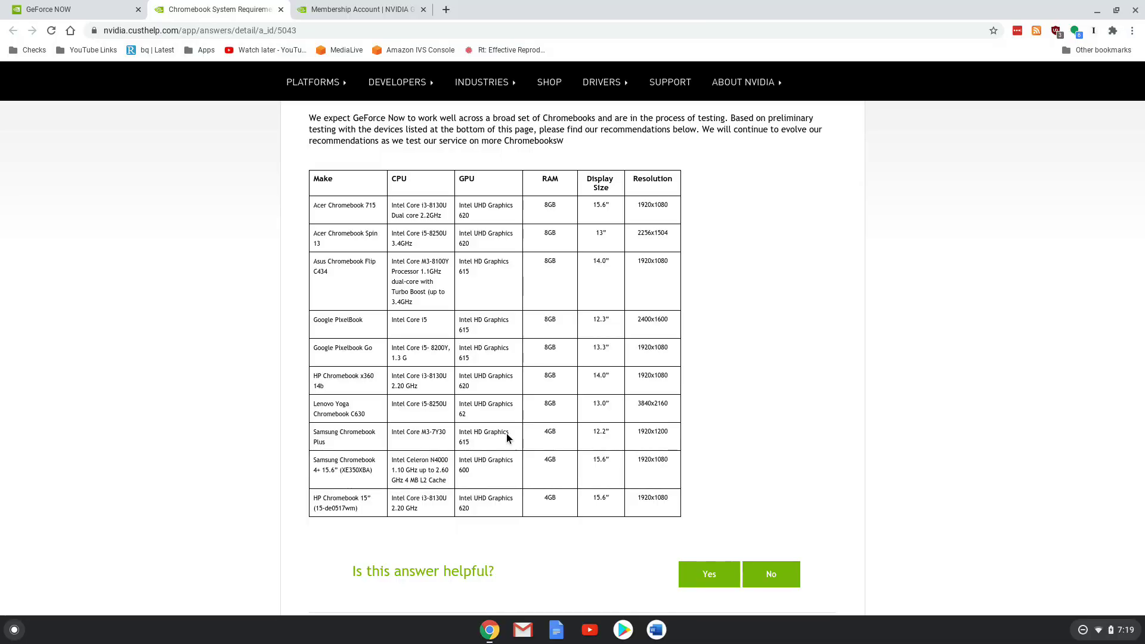
pyautogui.scroll(7, 508, 438)
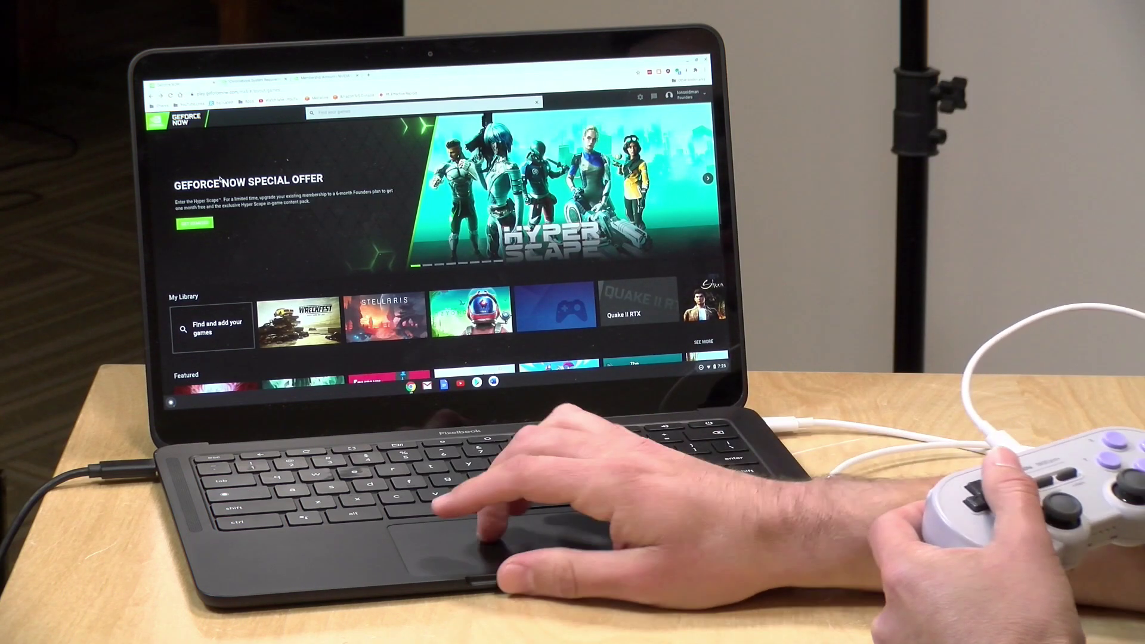
# Step: Start streaming Wreckfest from its tile in My Library
pyautogui.moveTo(298, 322)
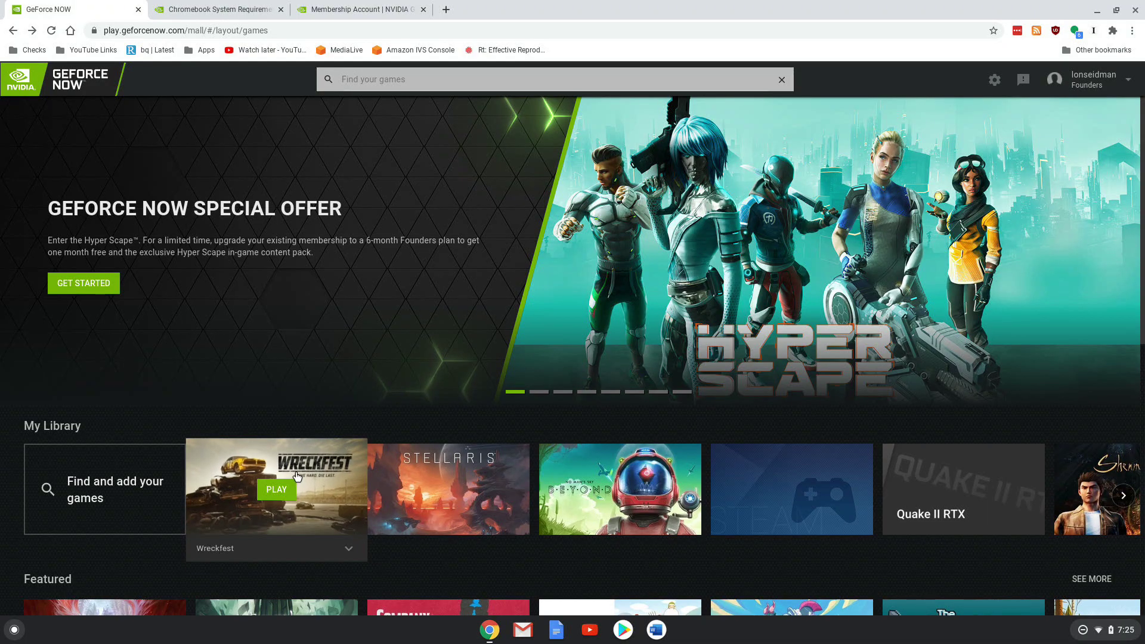
pyautogui.click(271, 490)
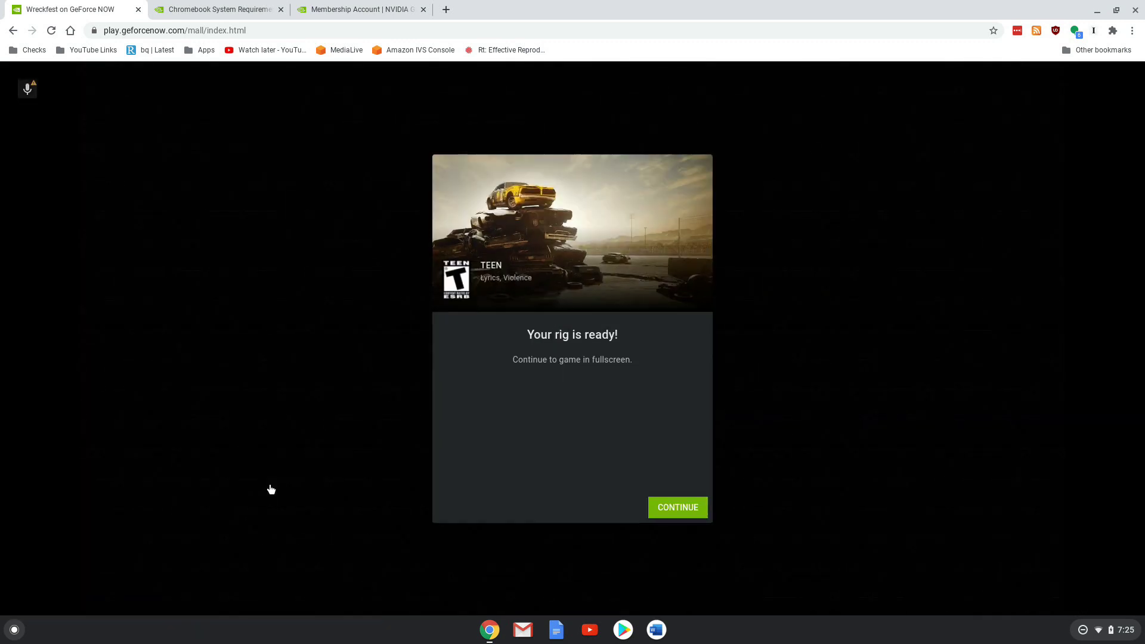
# Step: Continue from 'Your rig is ready!' into the fullscreen Wreckfest stream
pyautogui.click(672, 508)
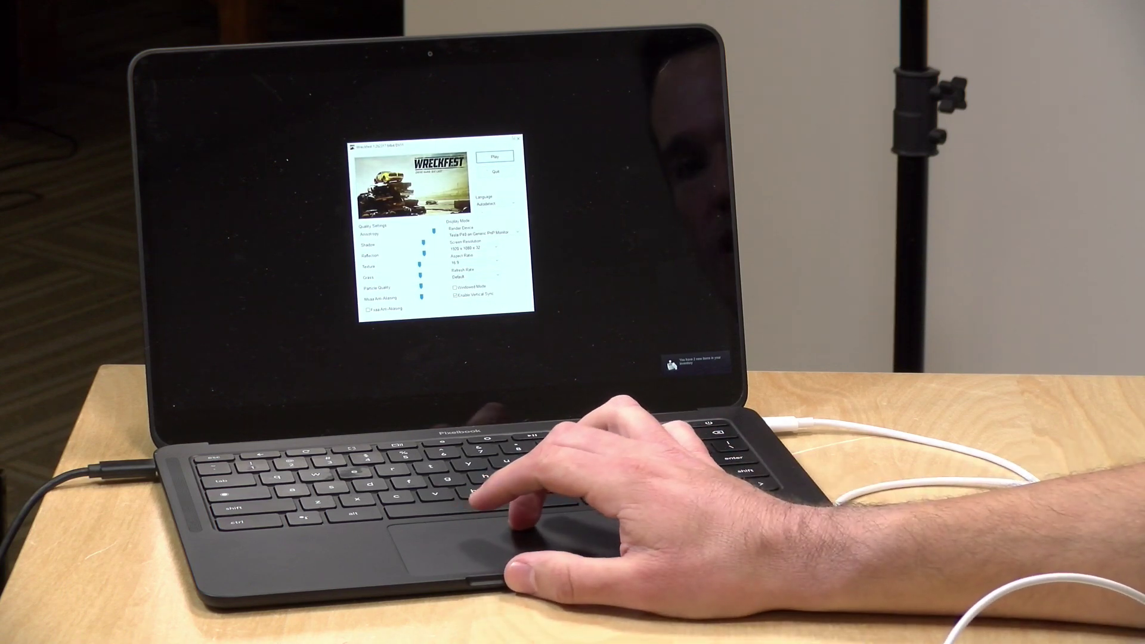
# Step: Launch Wreckfest with Play! in its launcher
pyautogui.click(494, 156)
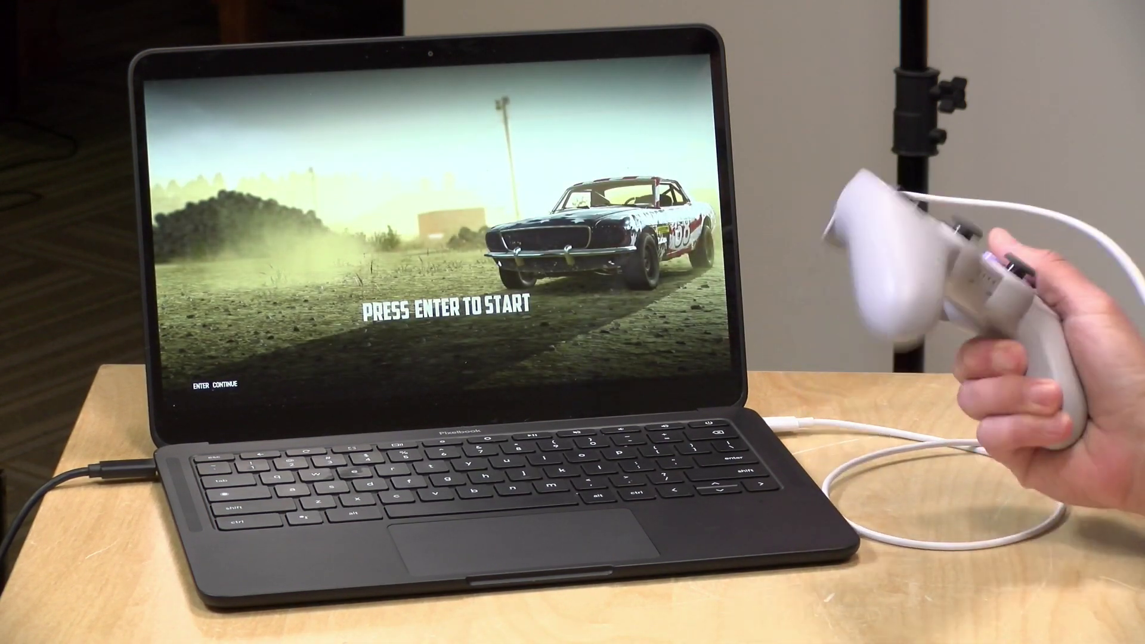
# Step: Enter Wreckfest's Custom Event track selection, then set streaming quality to Custom with a higher max bit rate
pyautogui.press('Return')
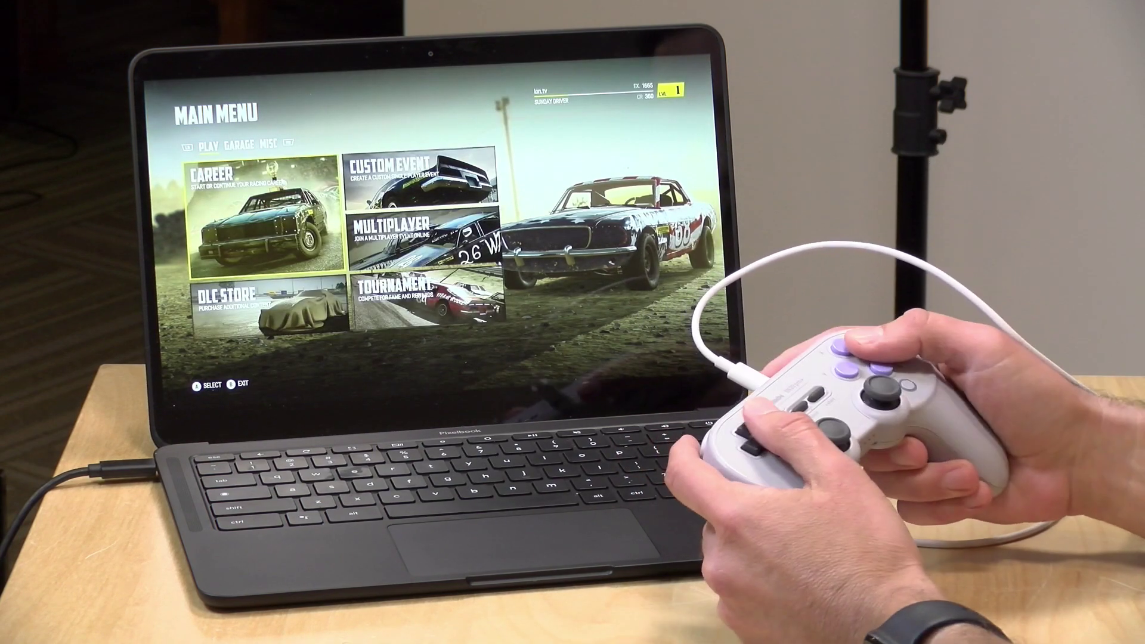
pyautogui.press('Right')
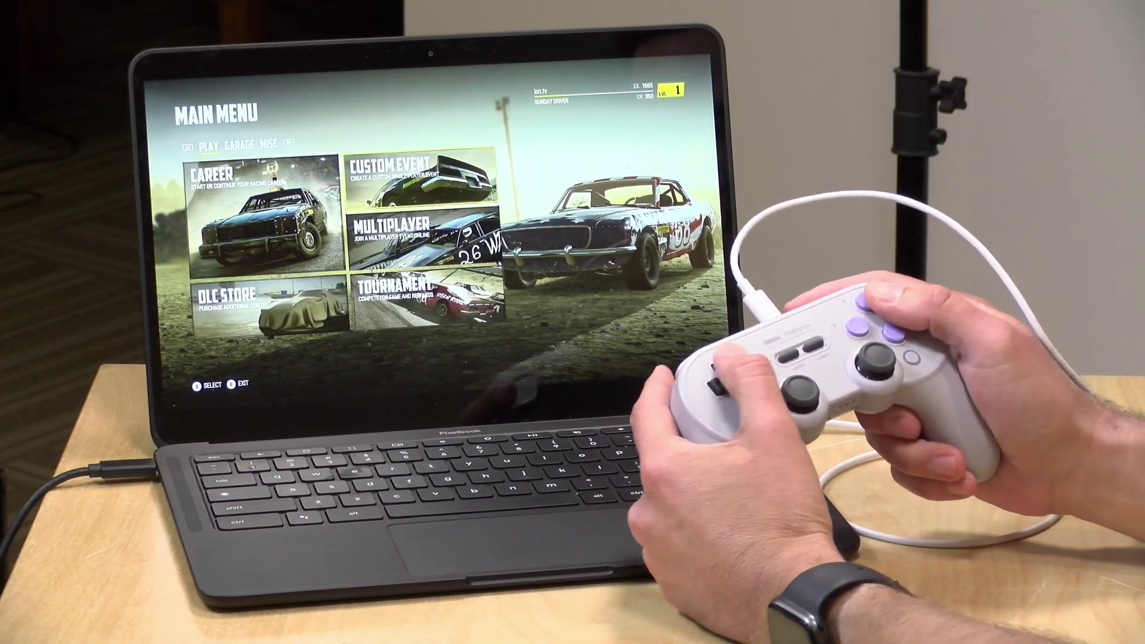
pyautogui.press('Escape')
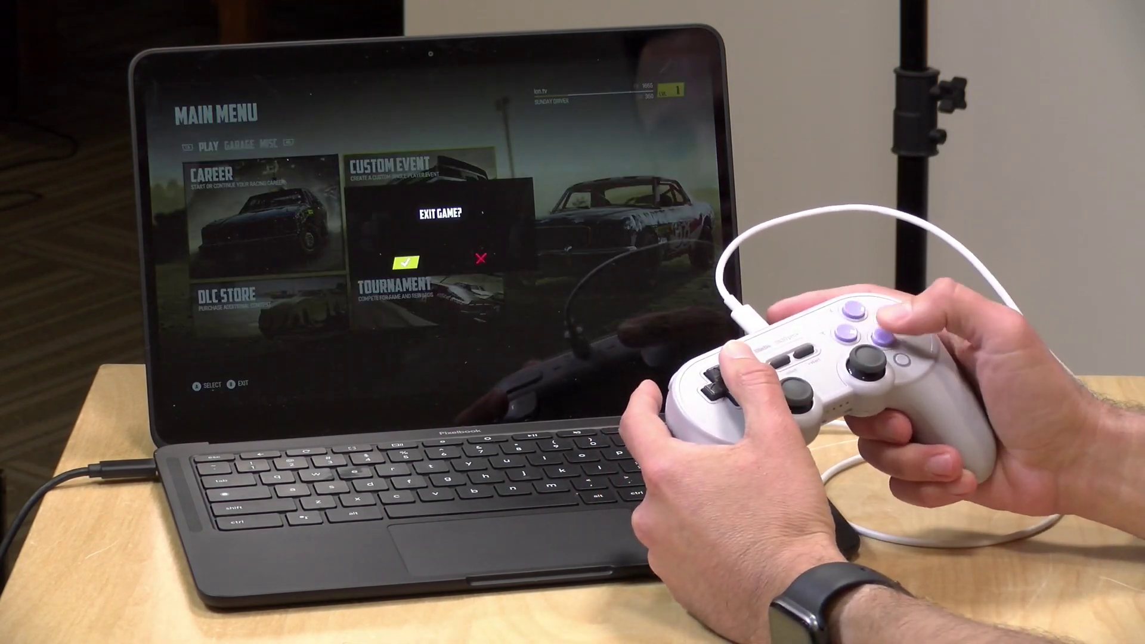
pyautogui.press('Escape')
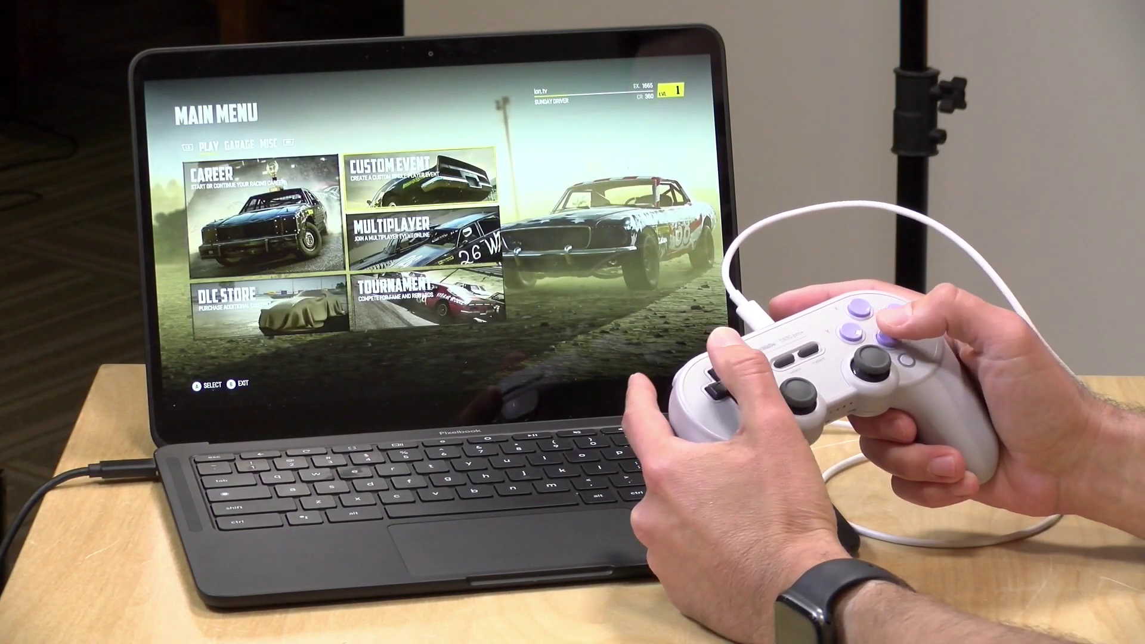
pyautogui.press('Return')
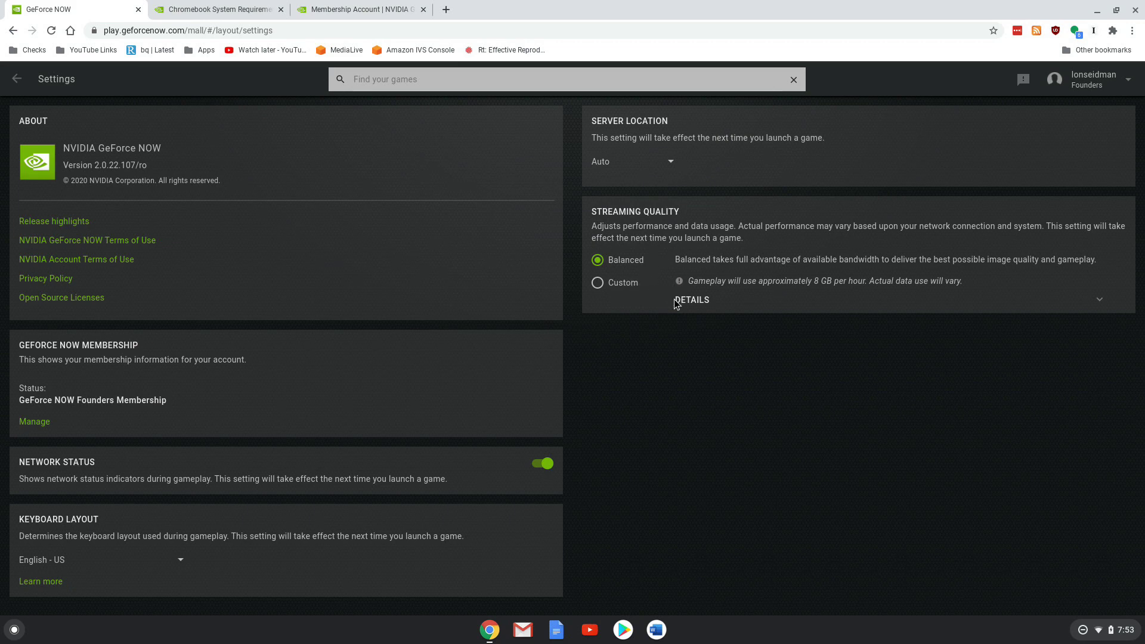
pyautogui.click(598, 286)
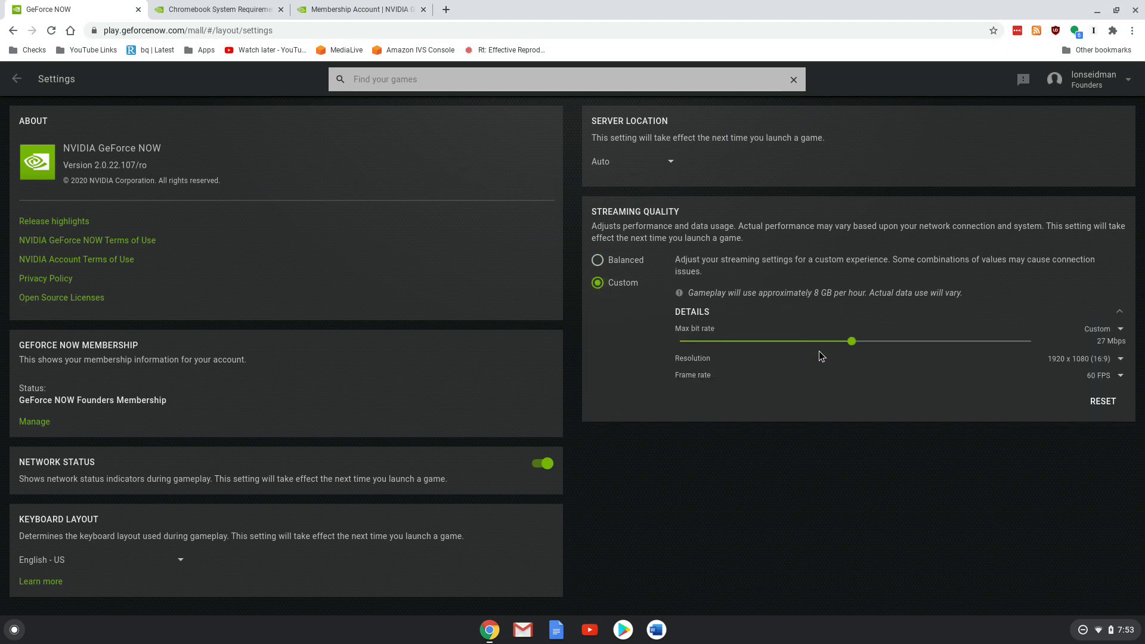
pyautogui.moveTo(852, 341); pyautogui.dragTo(876, 341)
# Step: Set the streaming resolution to 1280 x 720 (16:9), dropping the bit rate to 12 Mbps
pyautogui.click(1077, 359)
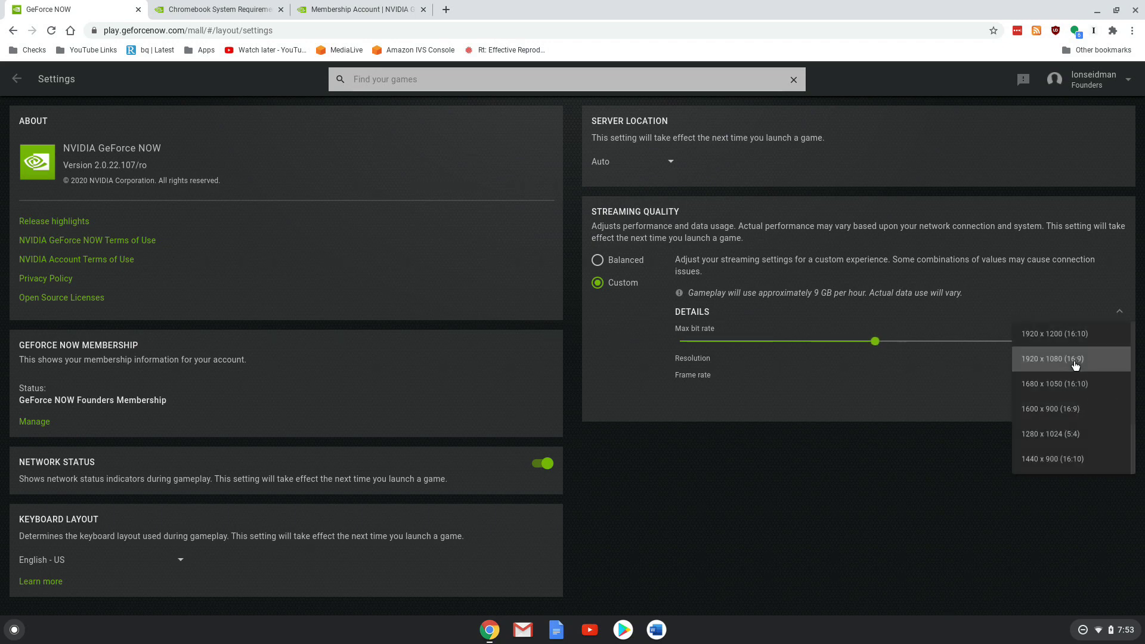
pyautogui.scroll(-2, 1069, 385)
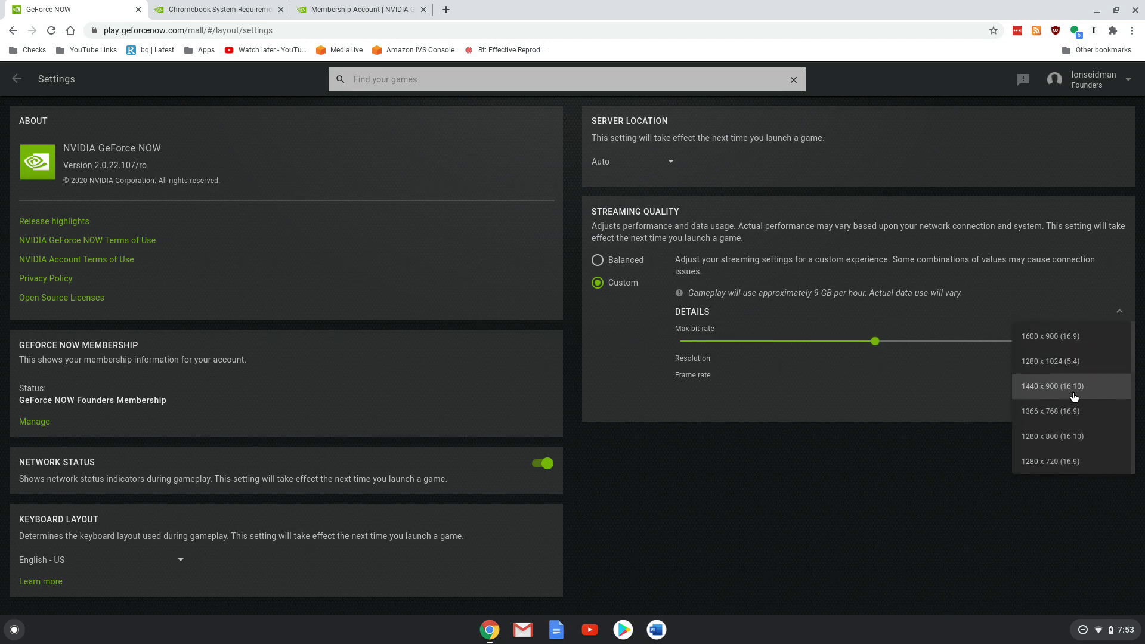
pyautogui.click(1066, 462)
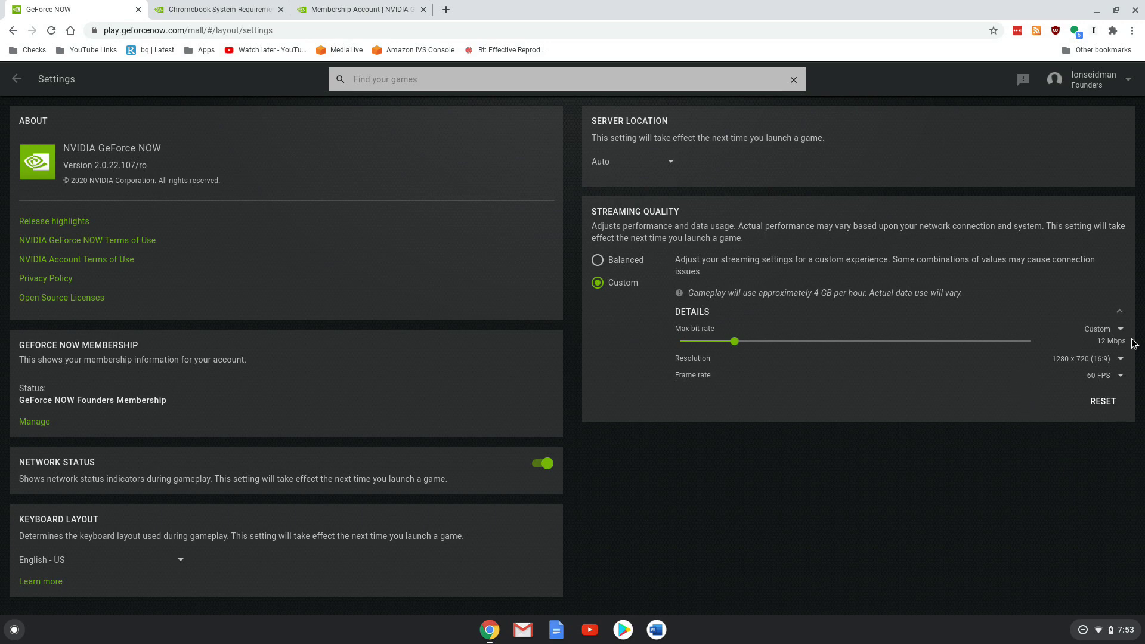
pyautogui.click(1120, 380)
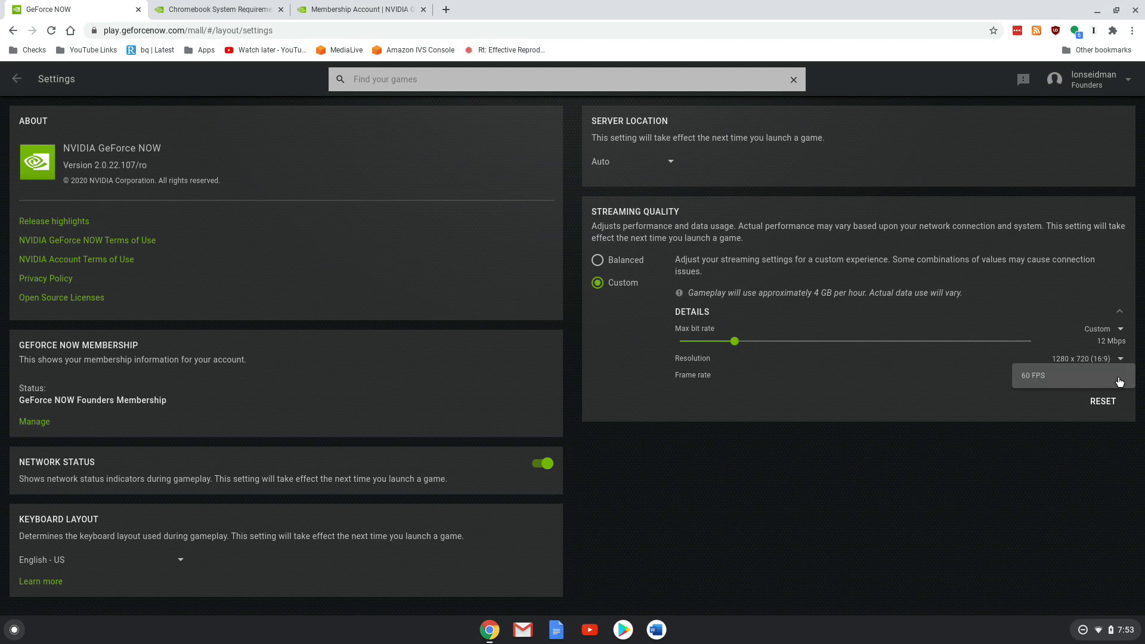
pyautogui.click(1041, 377)
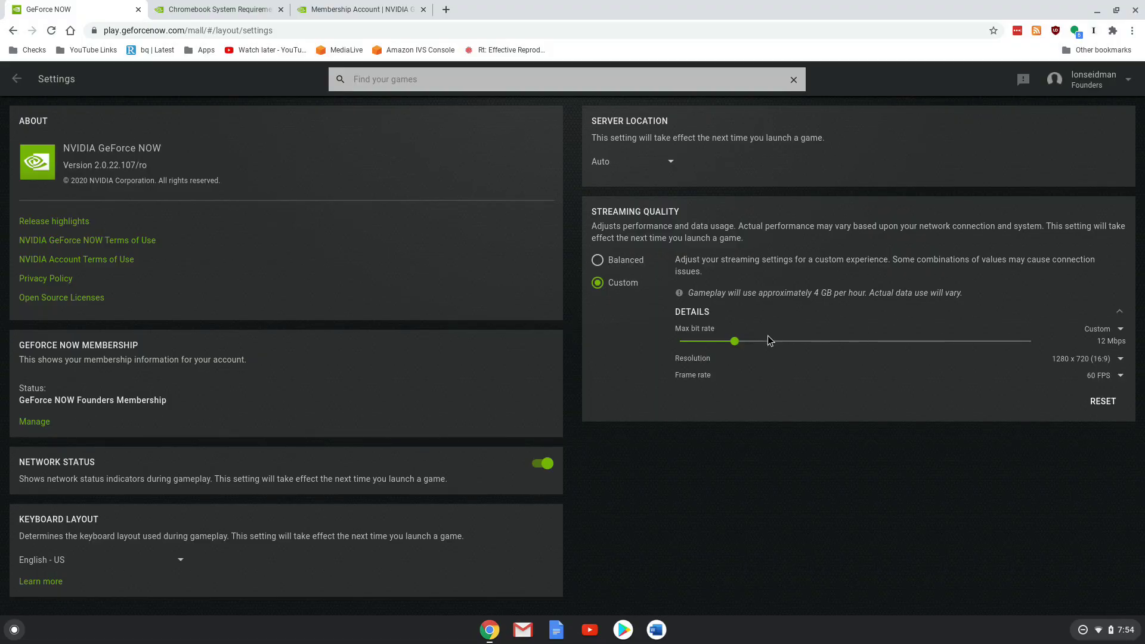
# Step: Try max bit rates of 5 Mbps and 20 Mbps, then revert to the Balanced preset
pyautogui.moveTo(732, 341); pyautogui.dragTo(672, 345)
pyautogui.moveTo(682, 341); pyautogui.dragTo(837, 346)
pyautogui.click(634, 263)
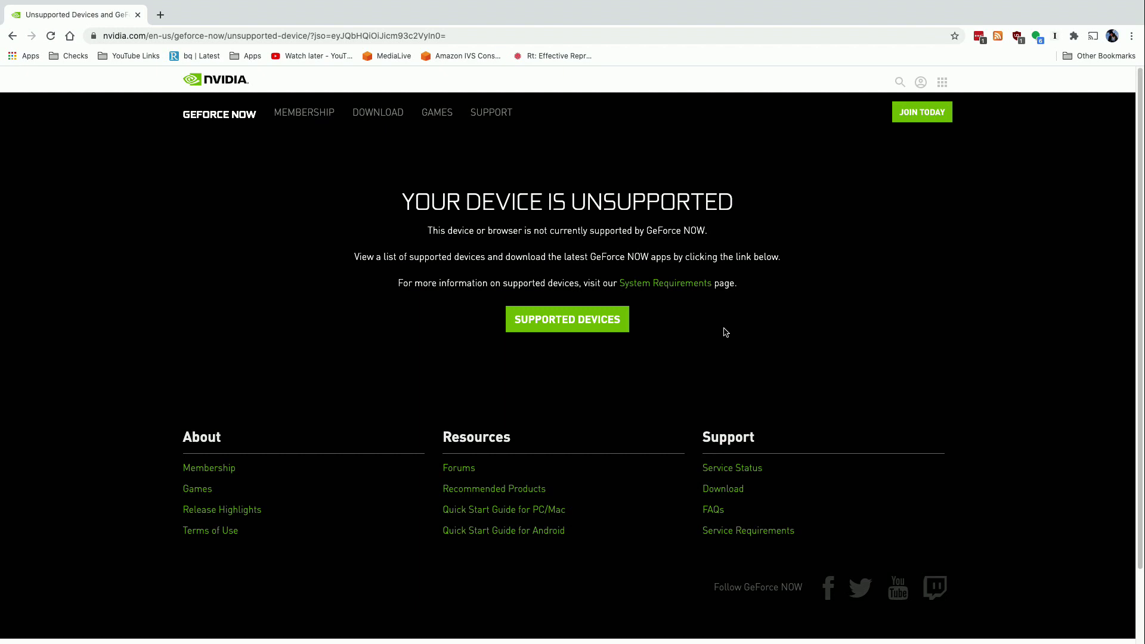
# Step: Bring up the context menu on the 'Your device is unsupported' page
pyautogui.rightClick(856, 254)
# Step: Inspect the unsupported-device page in Chrome's developer tools
pyautogui.click(818, 240)
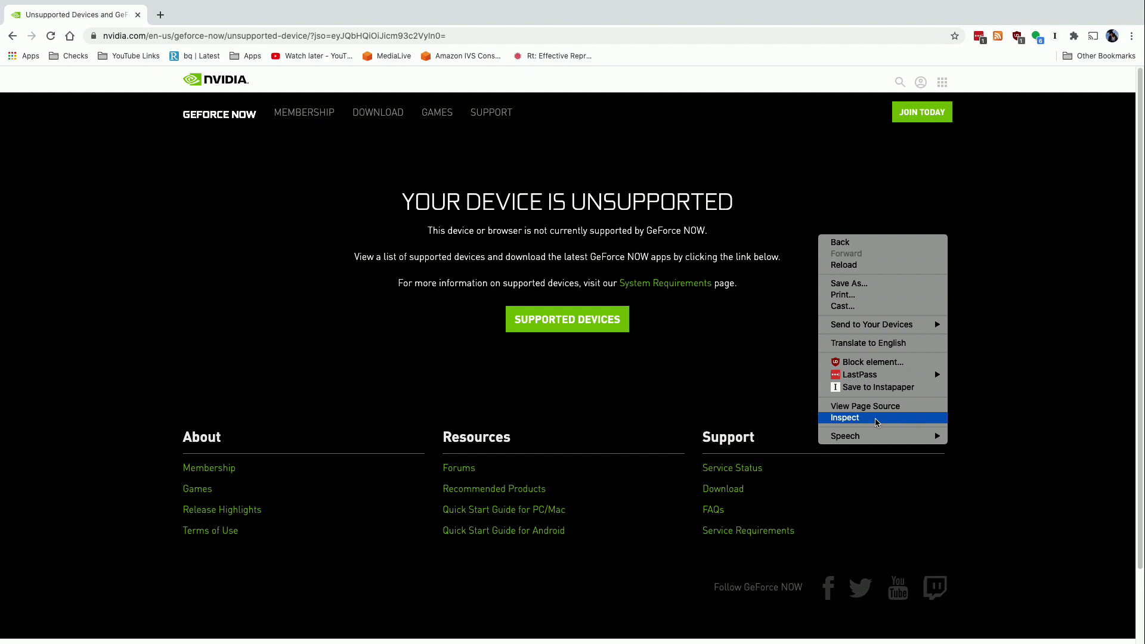
pyautogui.click(845, 417)
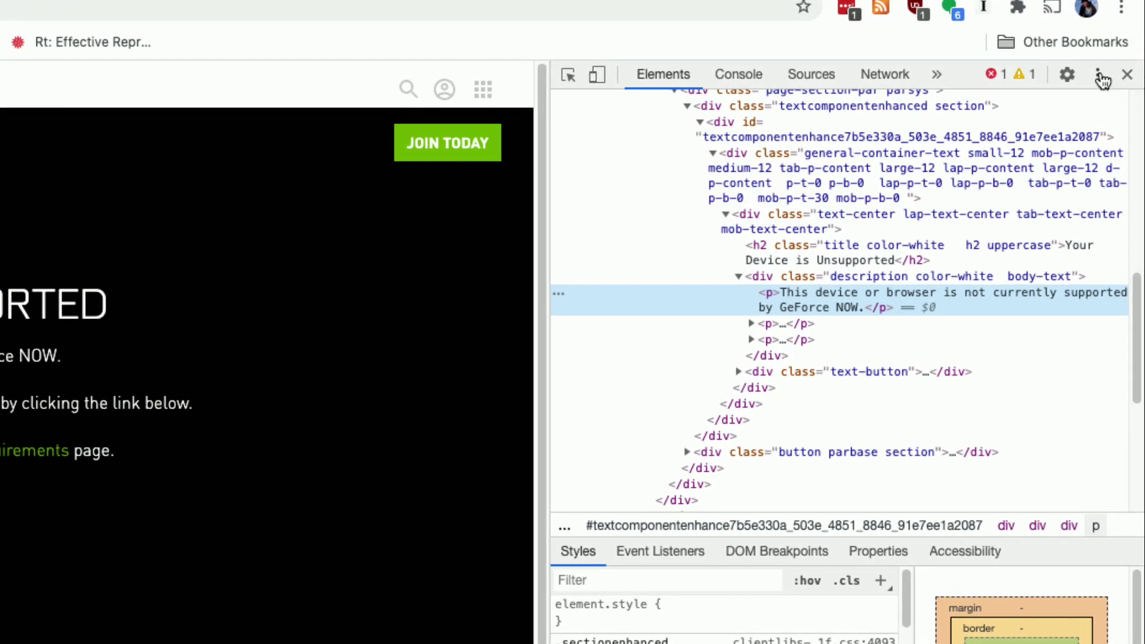
pyautogui.click(1099, 77)
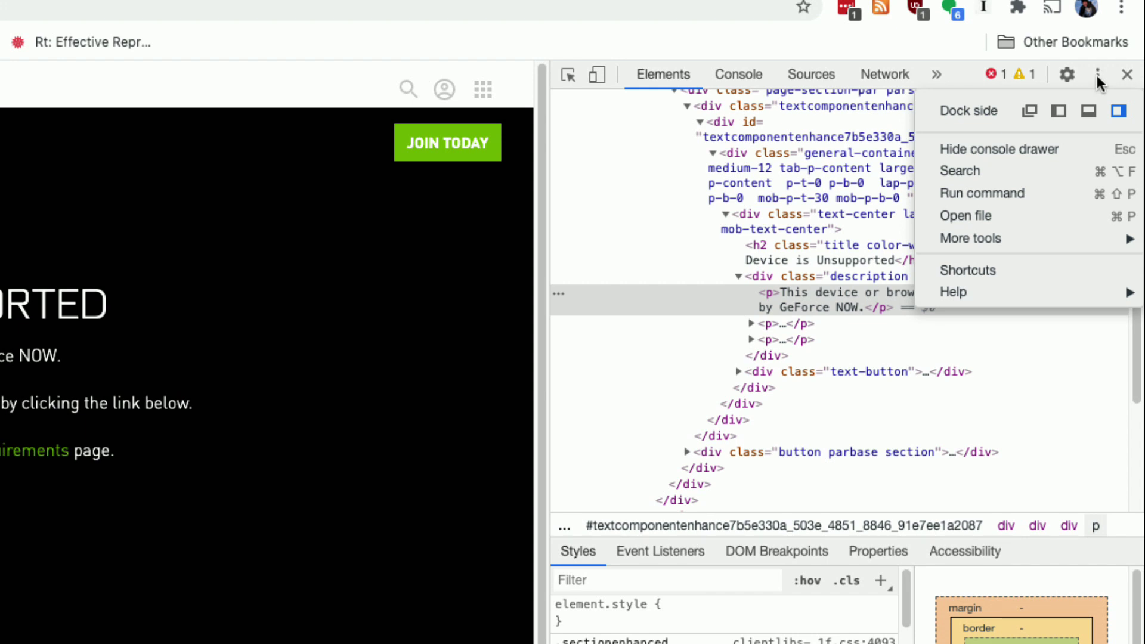
# Step: Open the Network conditions panel and turn off automatic user agent selection
pyautogui.click(1096, 74)
pyautogui.click(1097, 73)
pyautogui.moveTo(1036, 232)
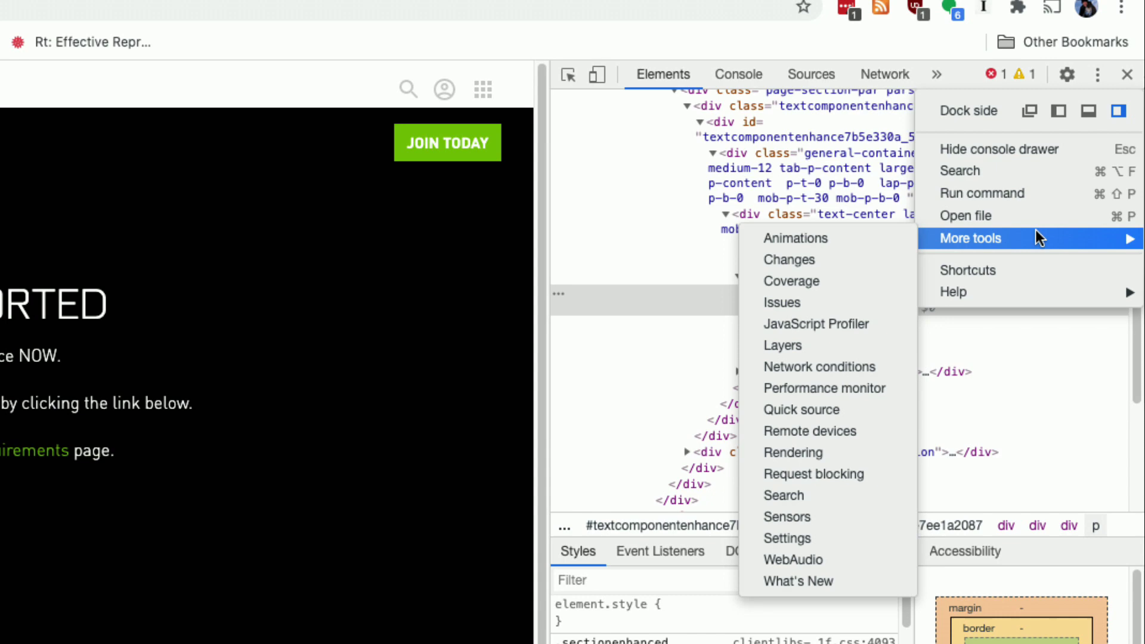
pyautogui.click(850, 357)
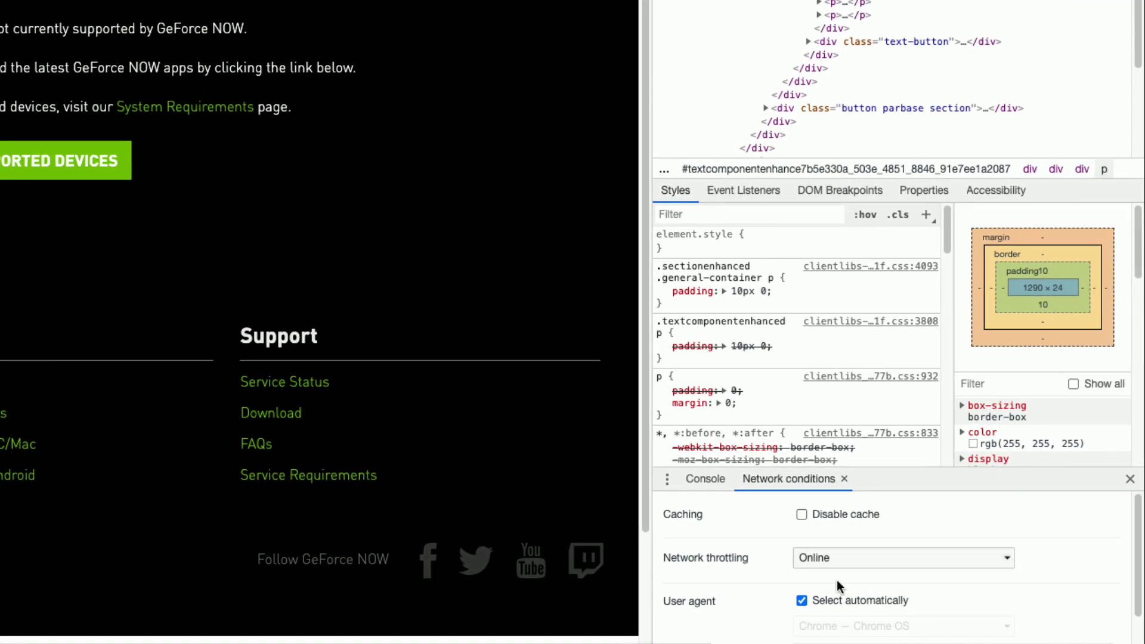
pyautogui.click(801, 601)
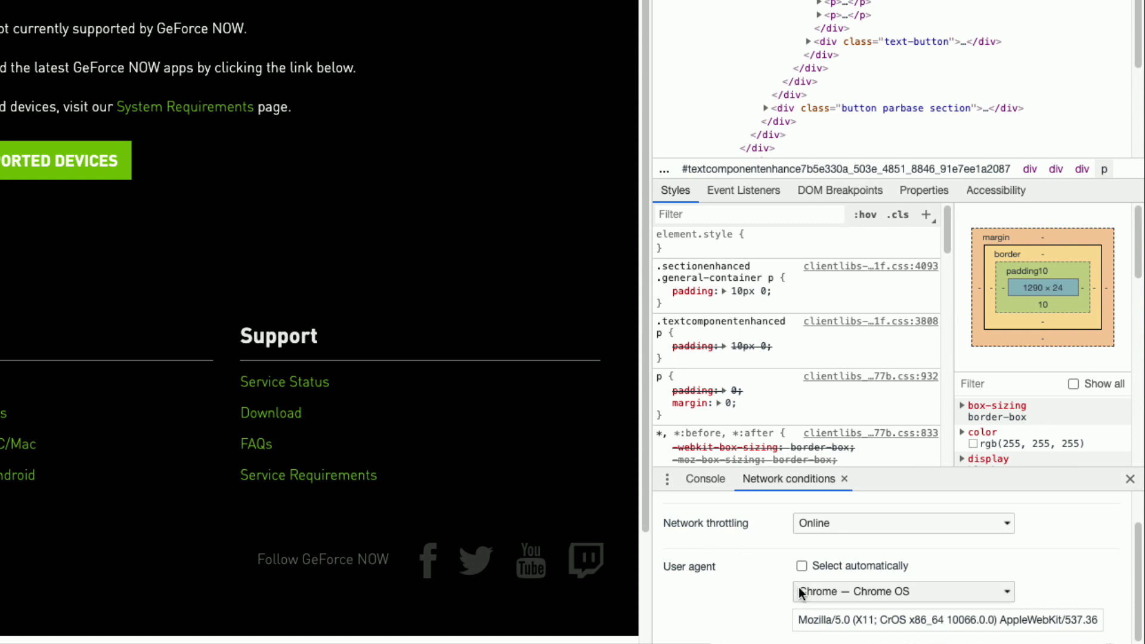
# Step: Set Chrome's user agent override to 'Chrome — Chrome OS' instead of automatic
pyautogui.click(801, 592)
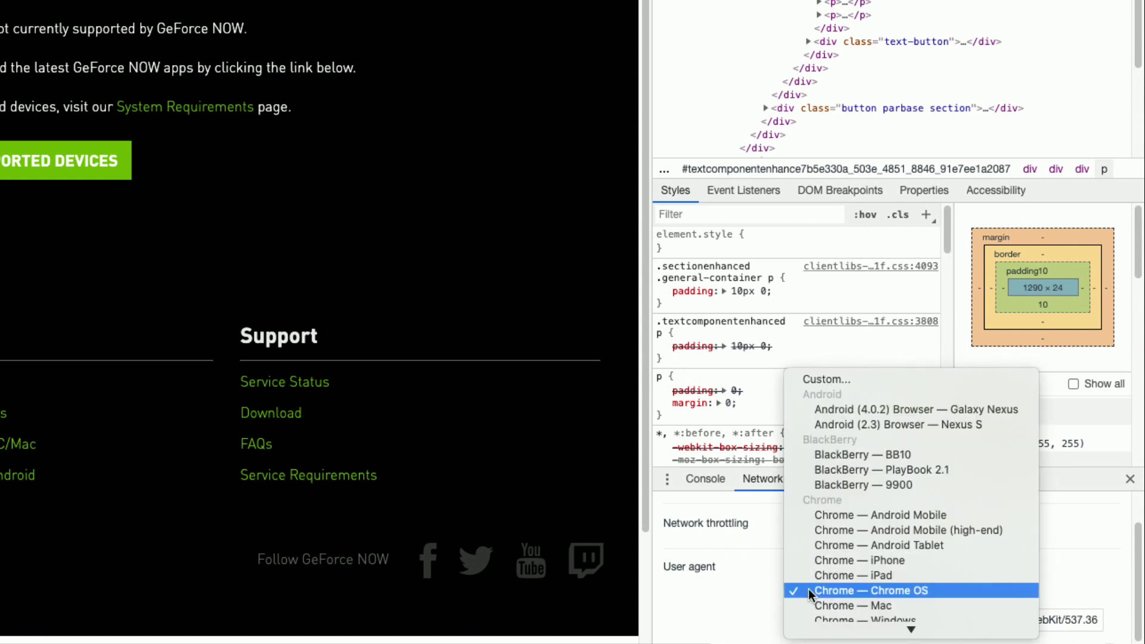
pyautogui.scroll(-5, 813, 587)
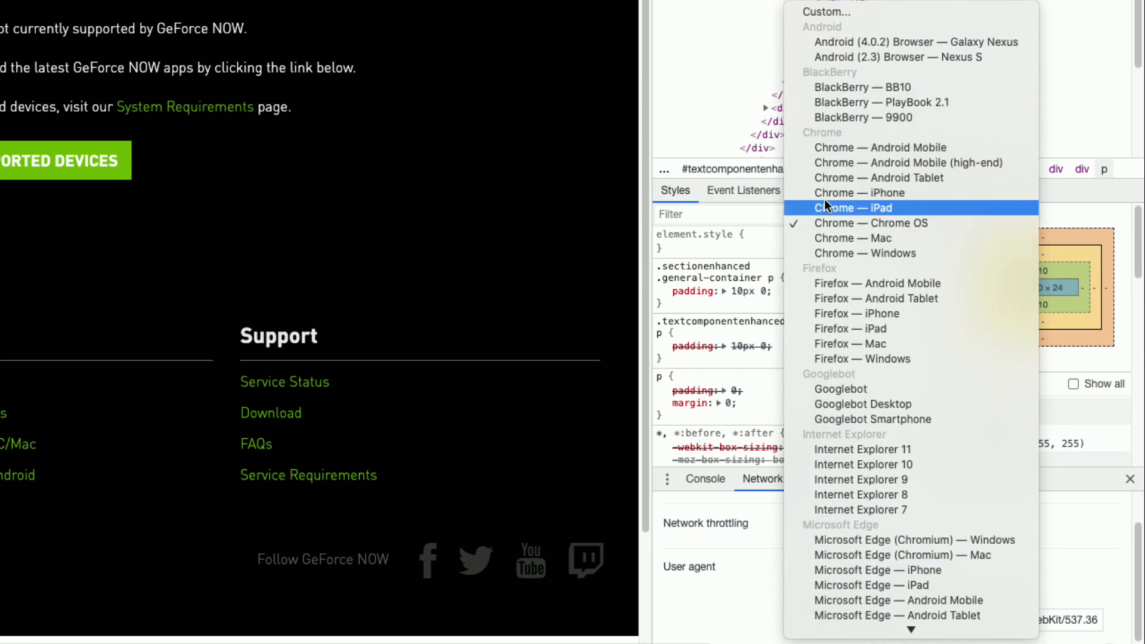
pyautogui.scroll(-8, 824, 199)
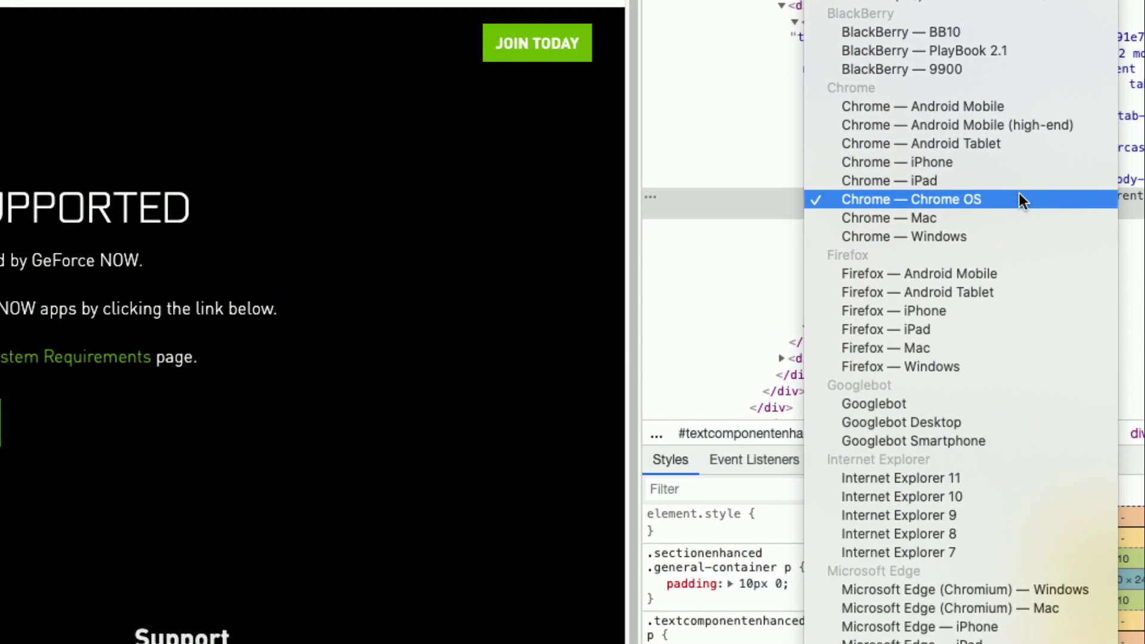
pyautogui.click(1019, 196)
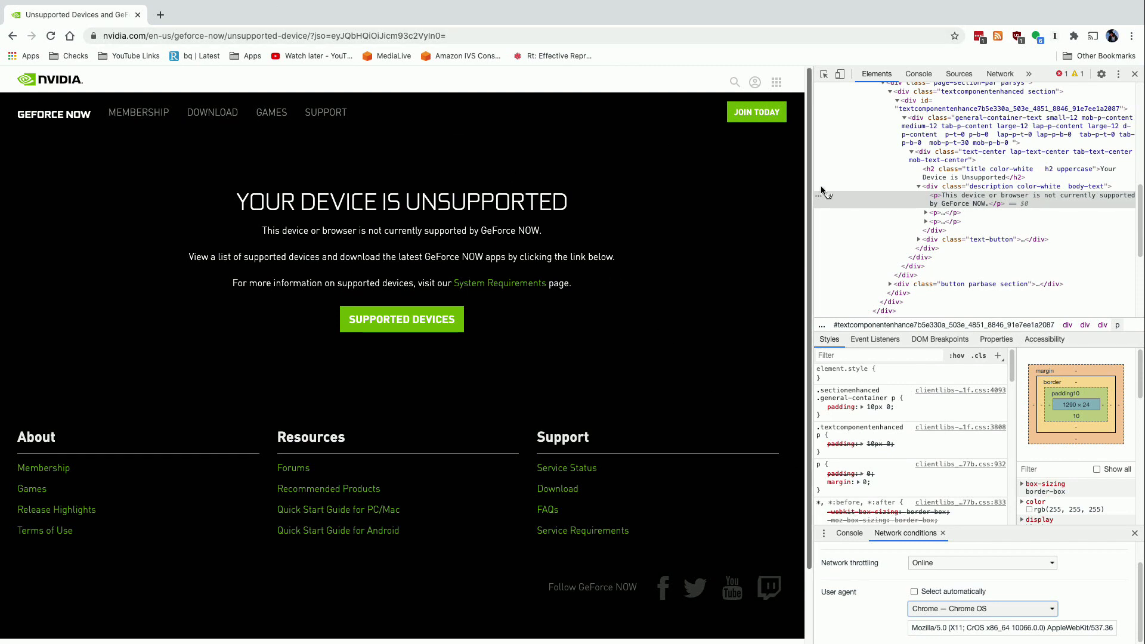
# Step: Load play.geforcenow.com so My Library appears instead of the unsupported-device notice
pyautogui.click(510, 32)
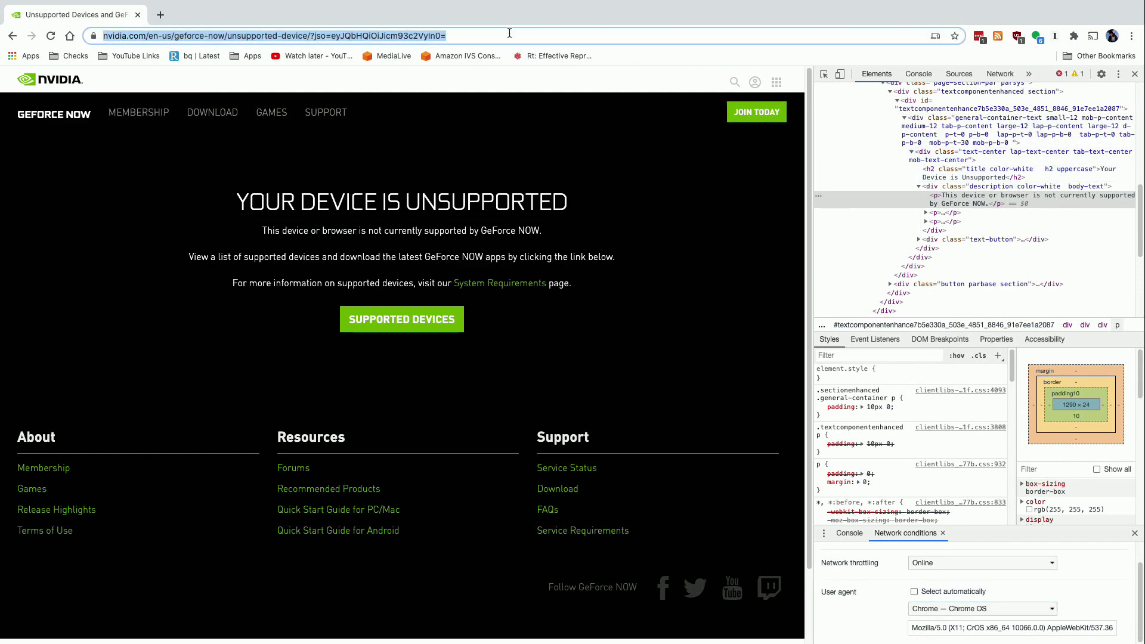
pyautogui.write('pl')
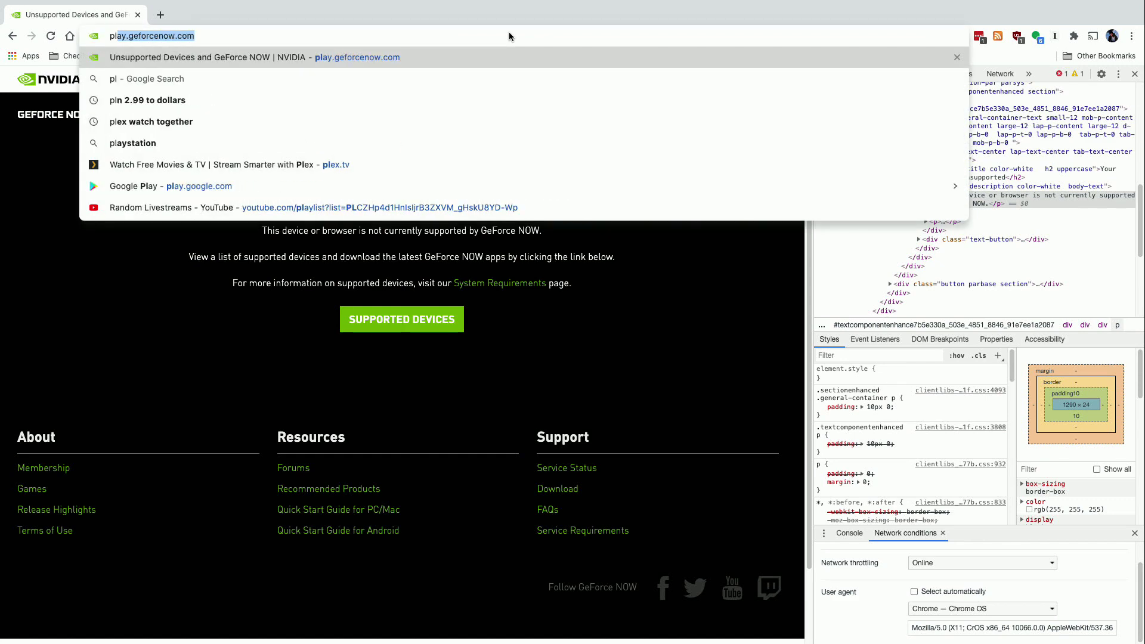
pyautogui.press('Return')
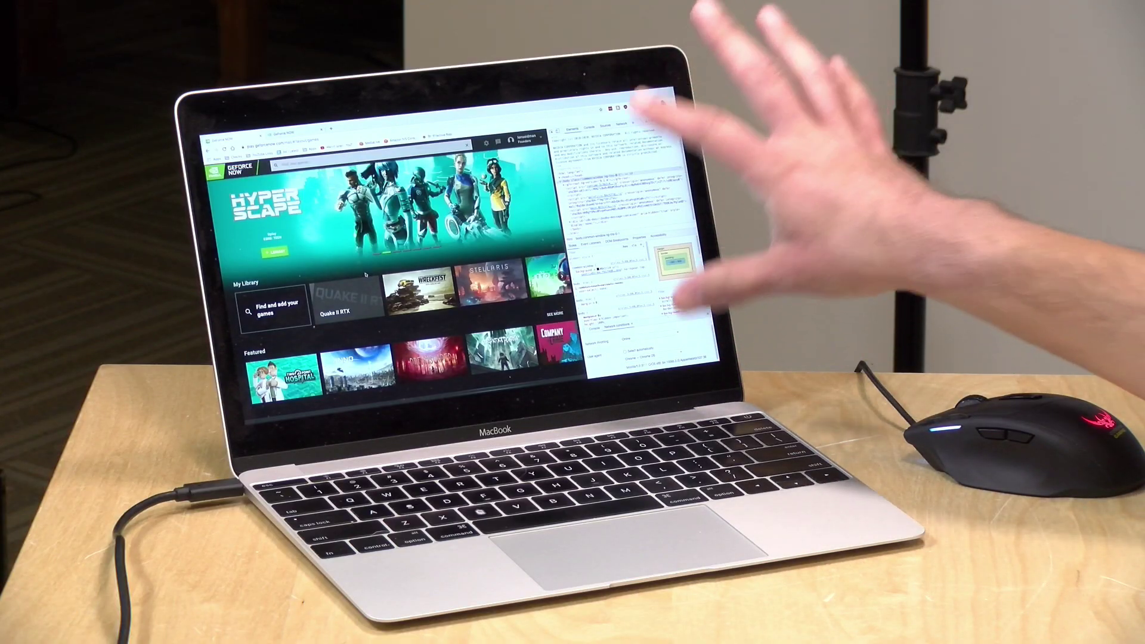
pyautogui.moveTo(356, 299)
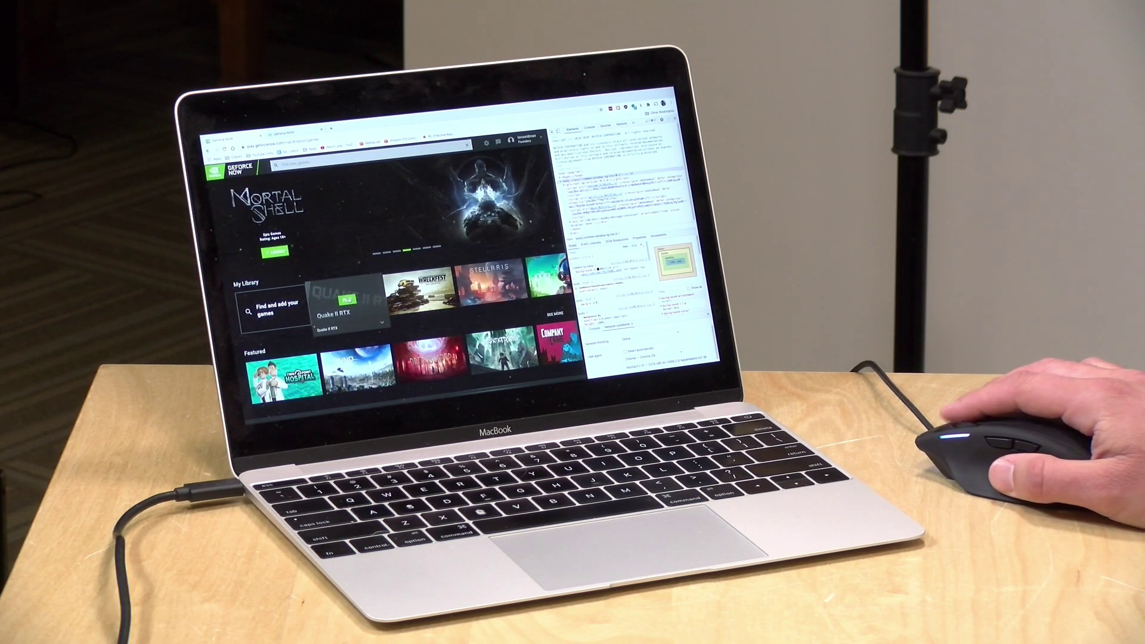
# Step: Play Quake II RTX from the My Library tile
pyautogui.click(348, 299)
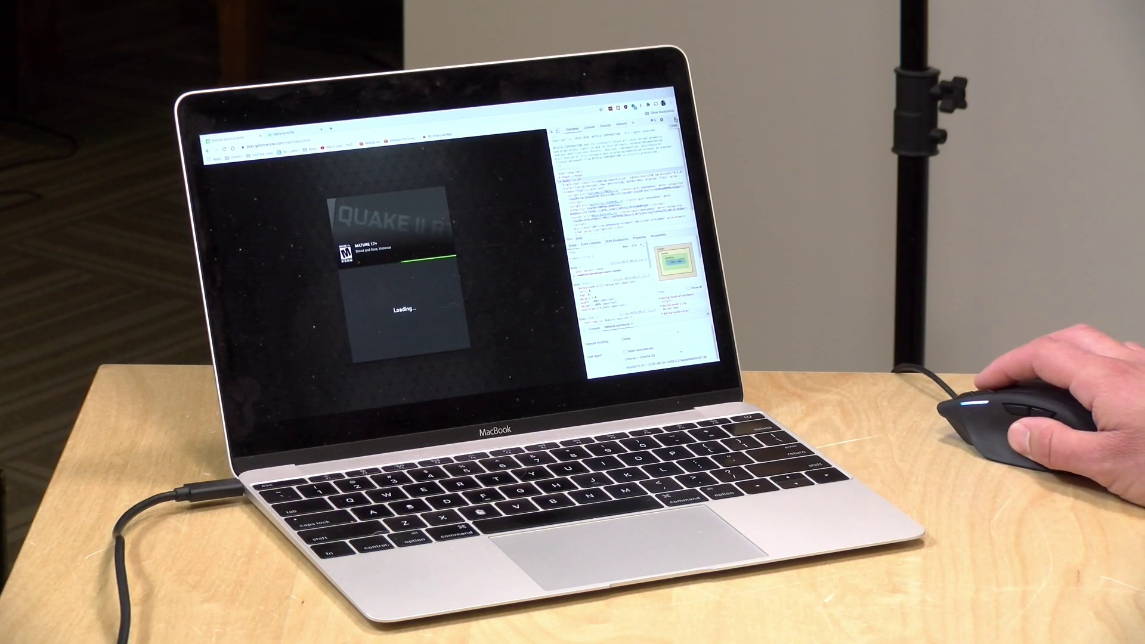
# Step: Close DevTools with Cmd+Option+I so the page fills the window
pyautogui.press('super+alt+i')
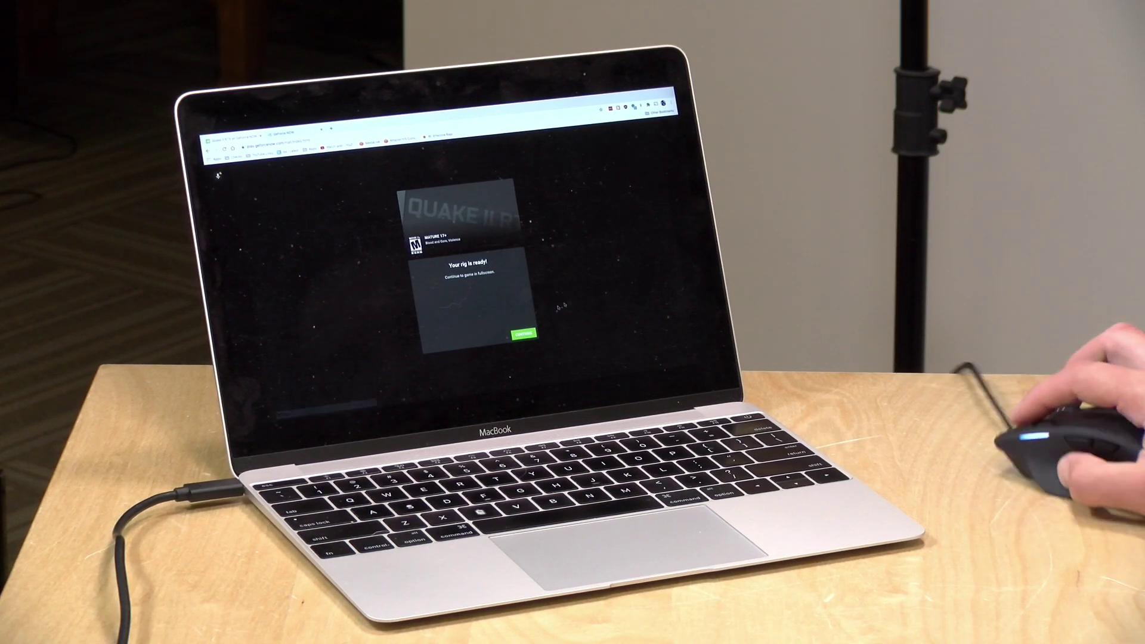
# Step: Continue into fullscreen and start a new easy-difficulty Quake II game
pyautogui.click(523, 334)
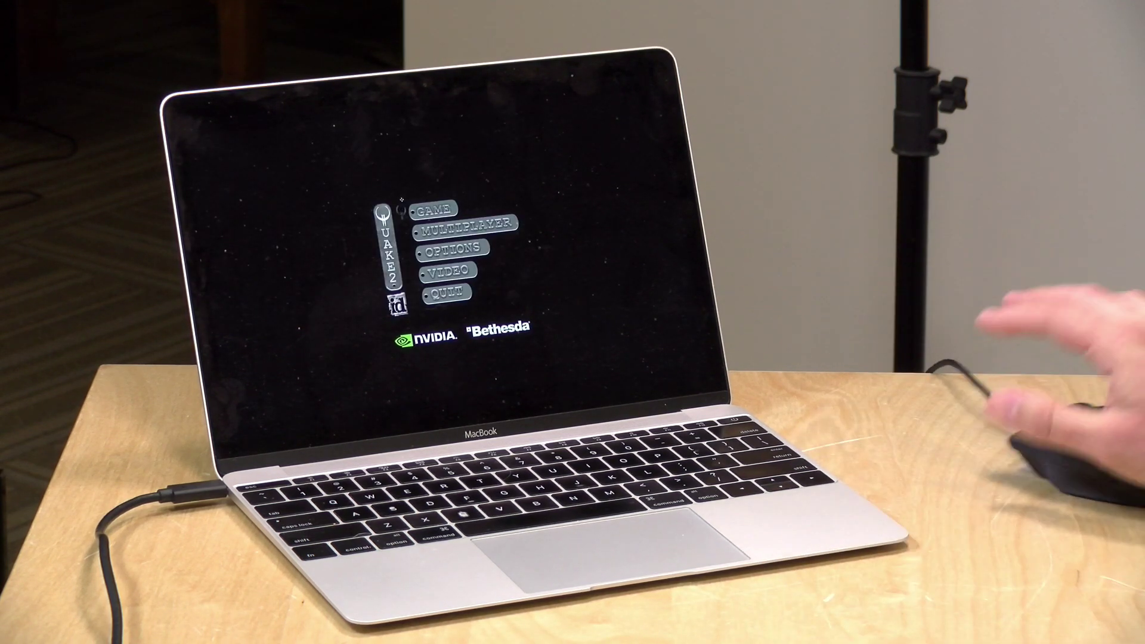
pyautogui.press('Return')
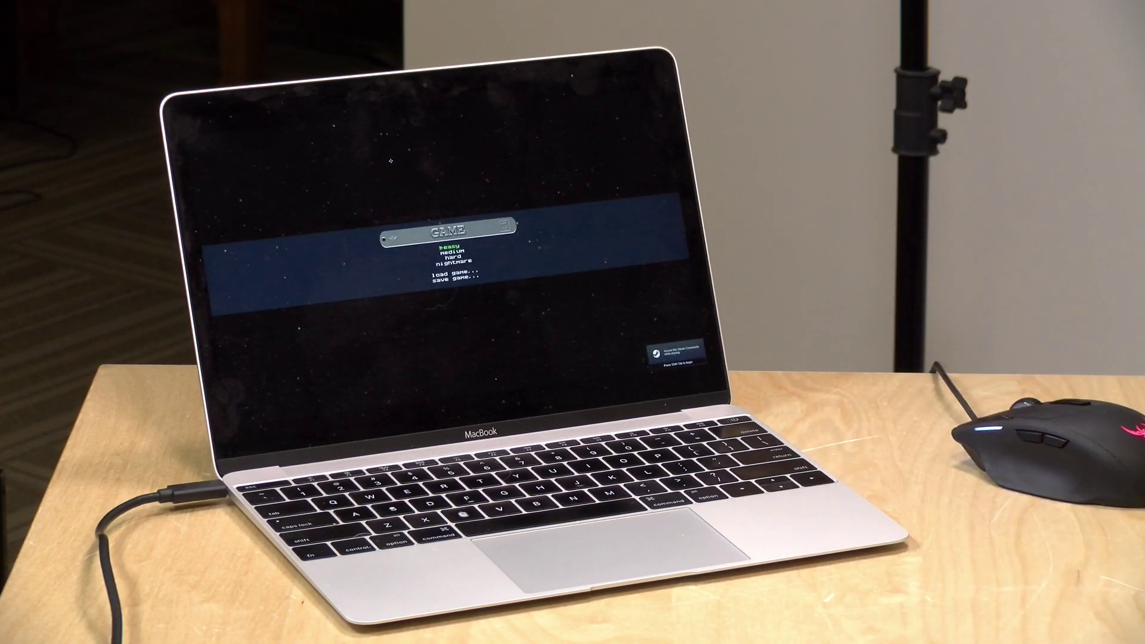
pyautogui.press('Return')
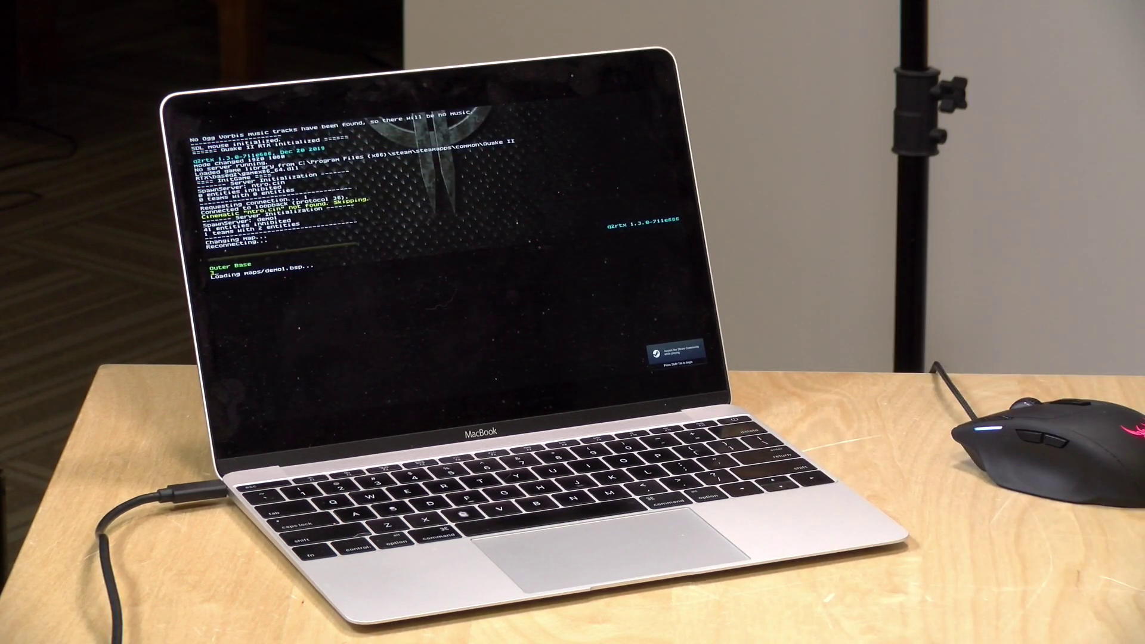